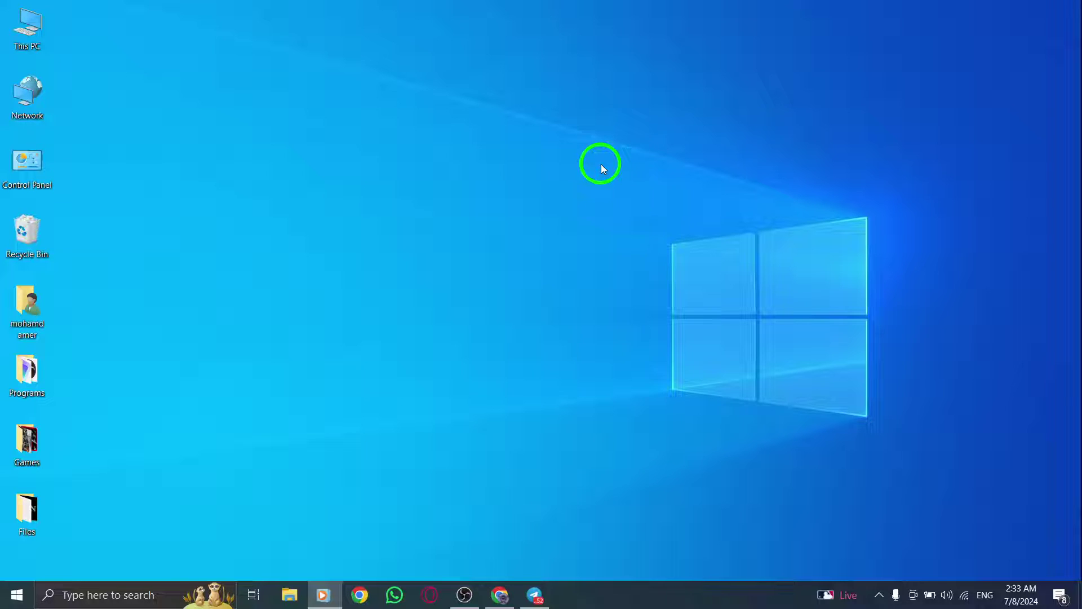
# Bring up Telegram Desktop from the taskbar after briefly opening Telegram Web in Chrome and minimizing it.
pyautogui.click(586, 173)
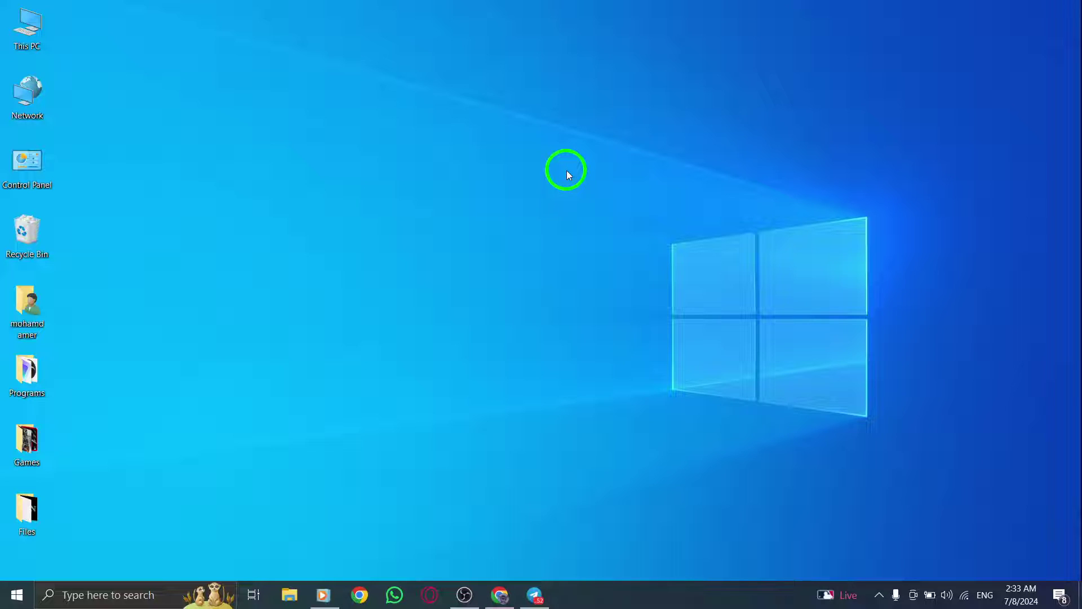
pyautogui.click(535, 594)
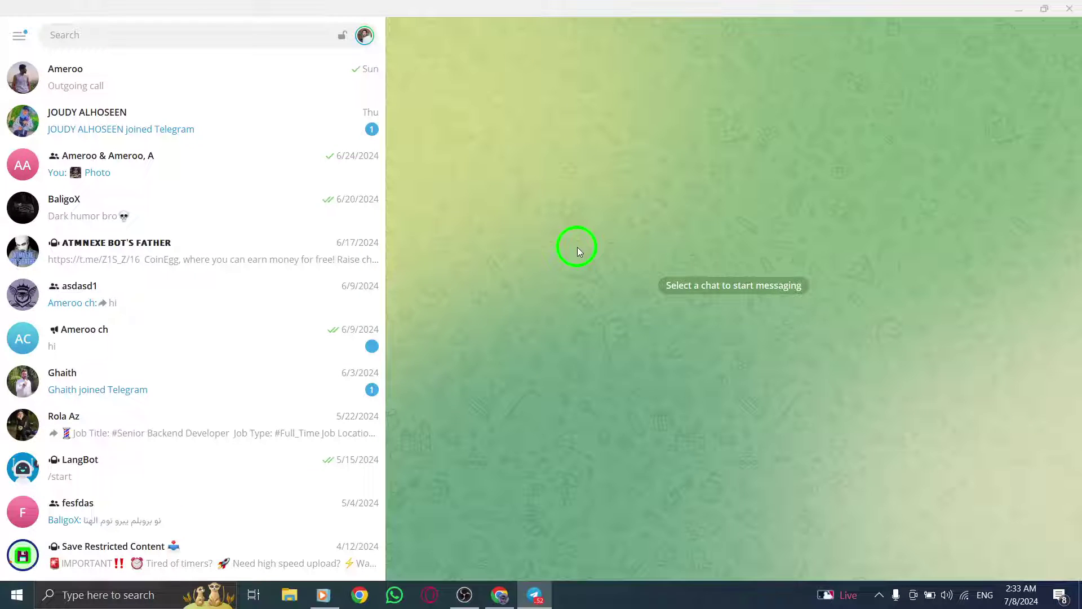
pyautogui.click(500, 595)
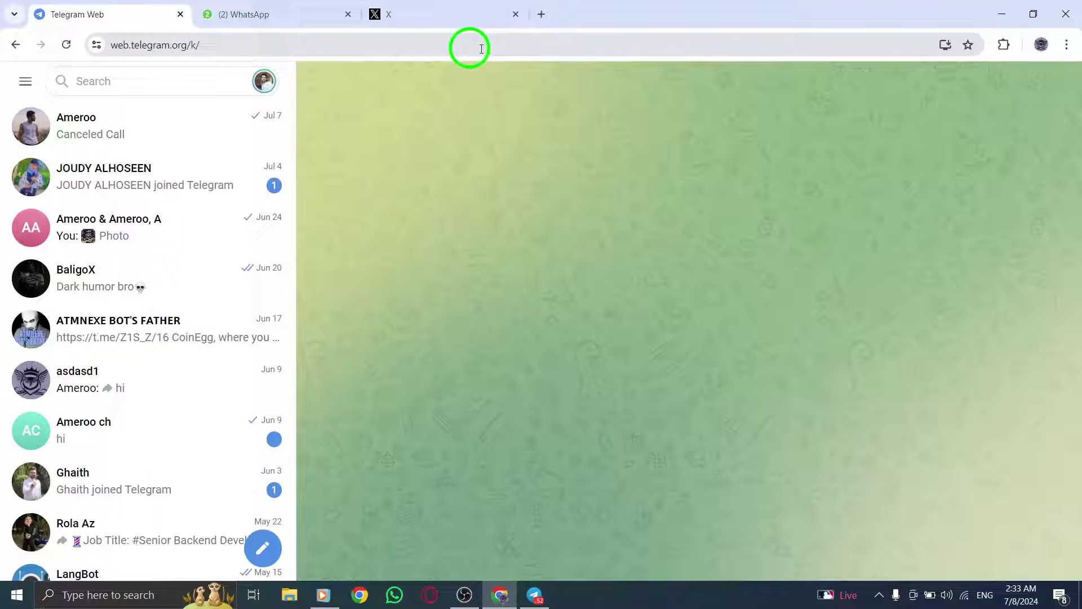
pyautogui.click(995, 15)
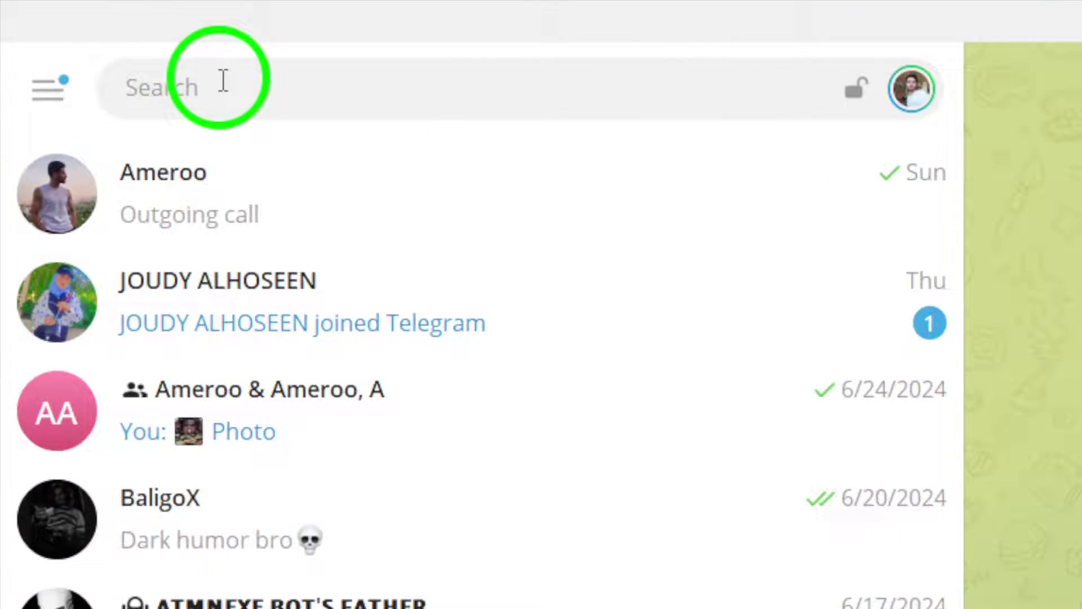
pyautogui.scroll(-4, 175, 508)
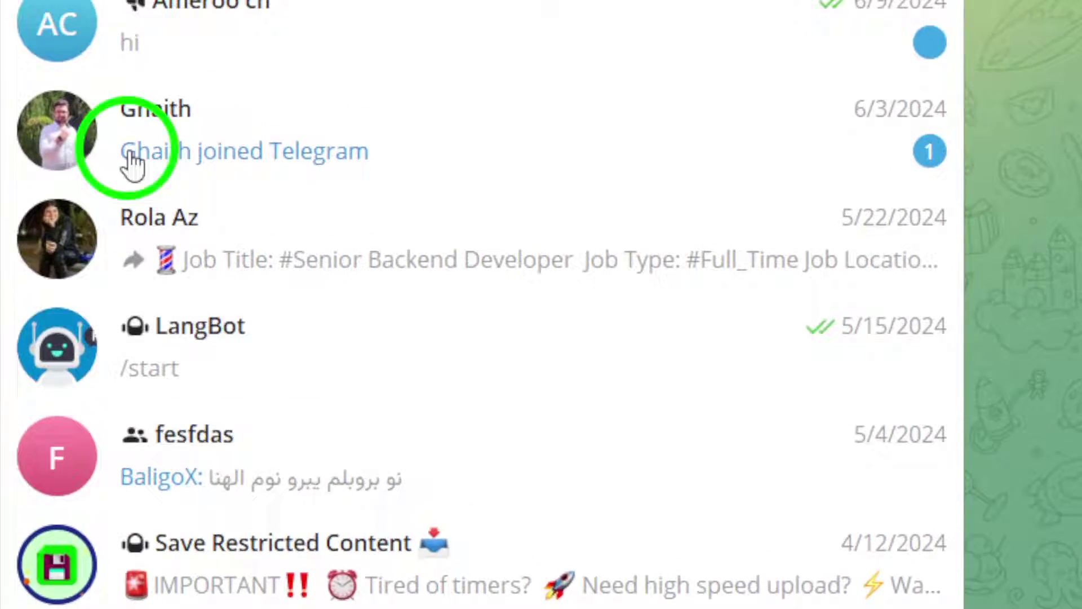
pyautogui.scroll(3, 153, 254)
pyautogui.scroll(2, 139, 275)
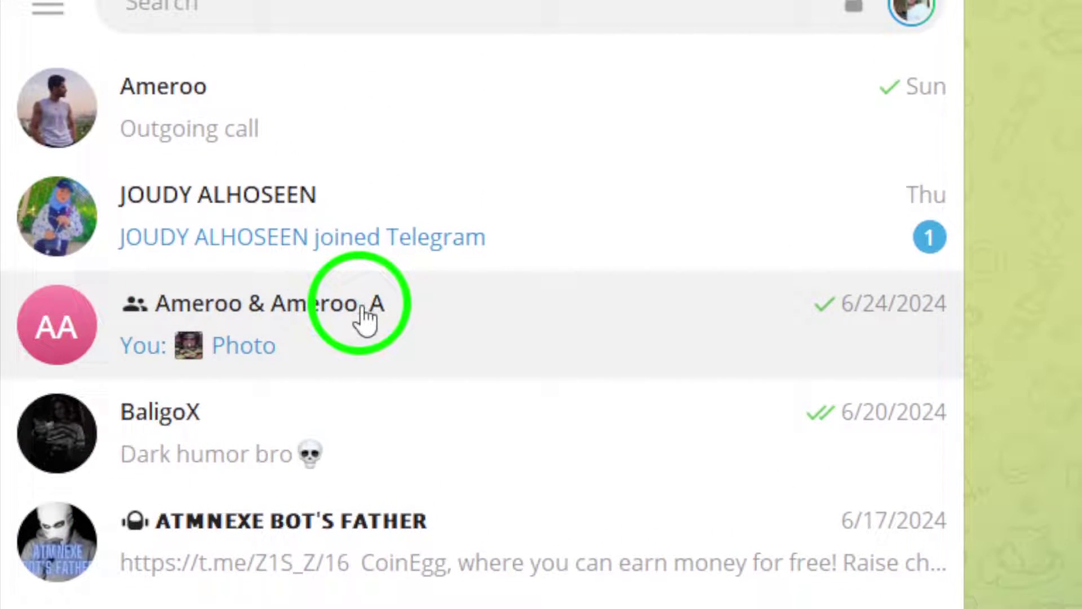
# Open the three-member group chat's video chat options, then dismiss them and close the chat.
pyautogui.click(365, 311)
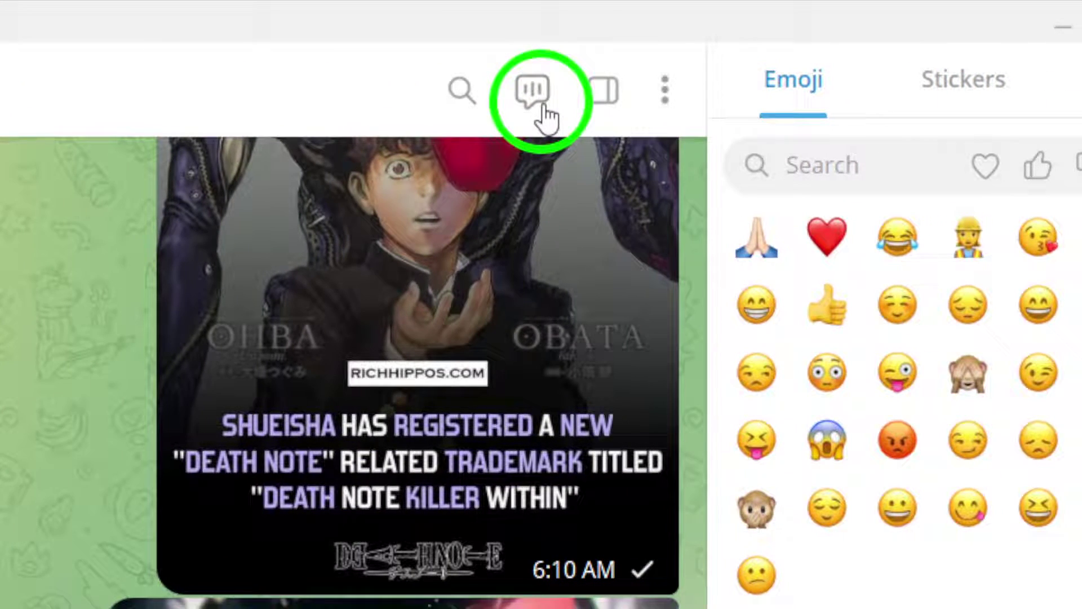
pyautogui.click(535, 91)
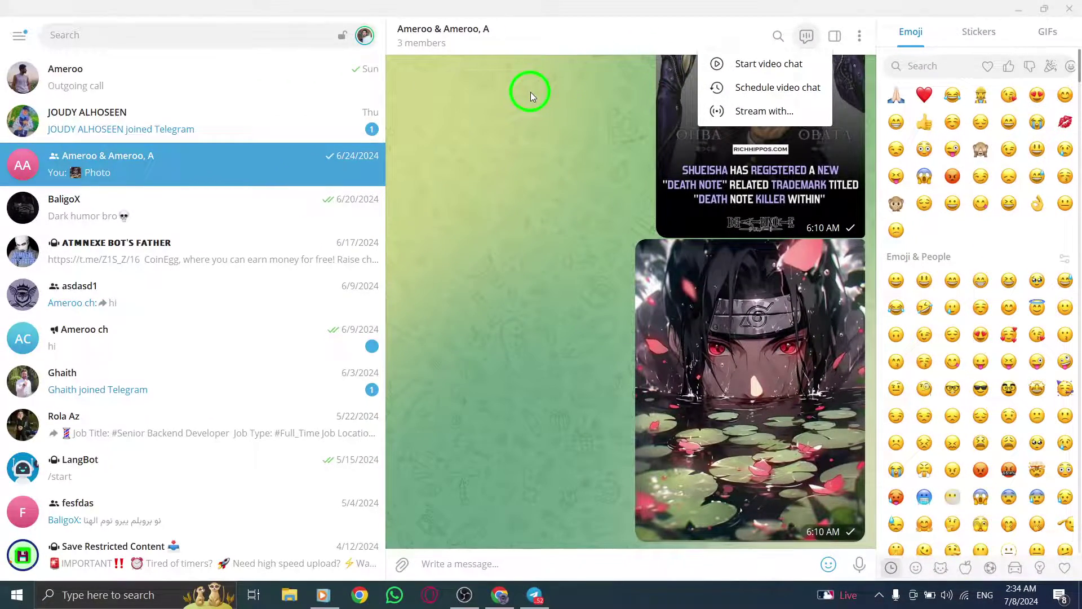
pyautogui.click(531, 93)
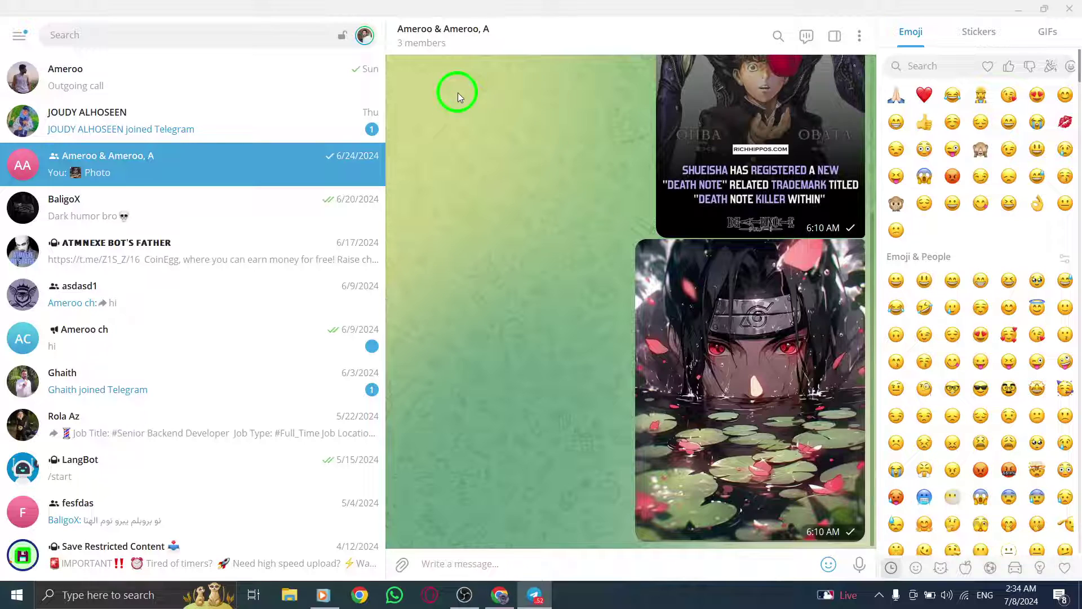
pyautogui.press('Escape')
pyautogui.click(1019, 8)
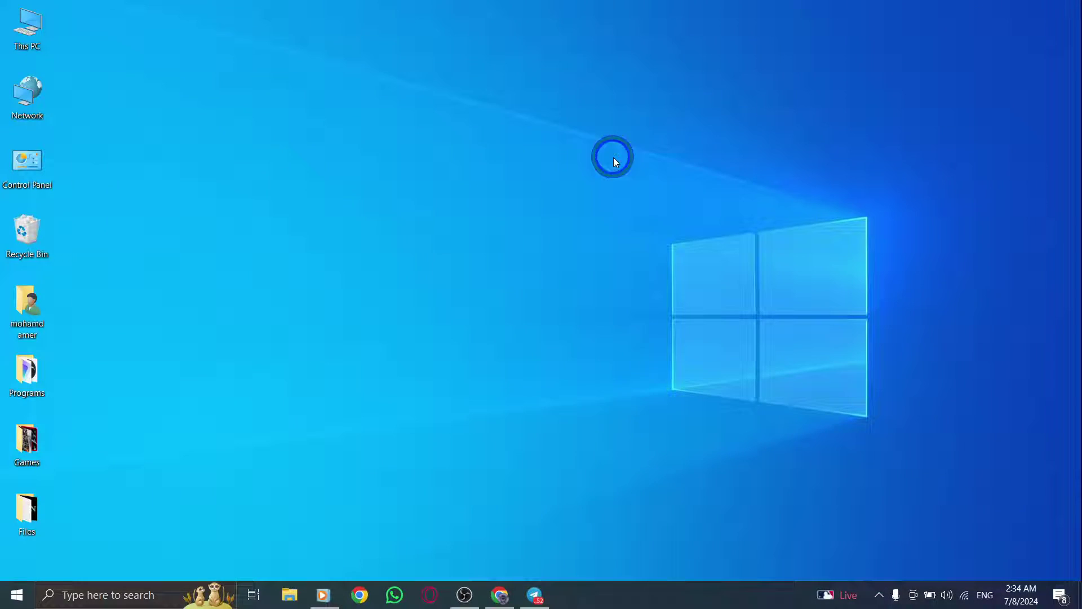